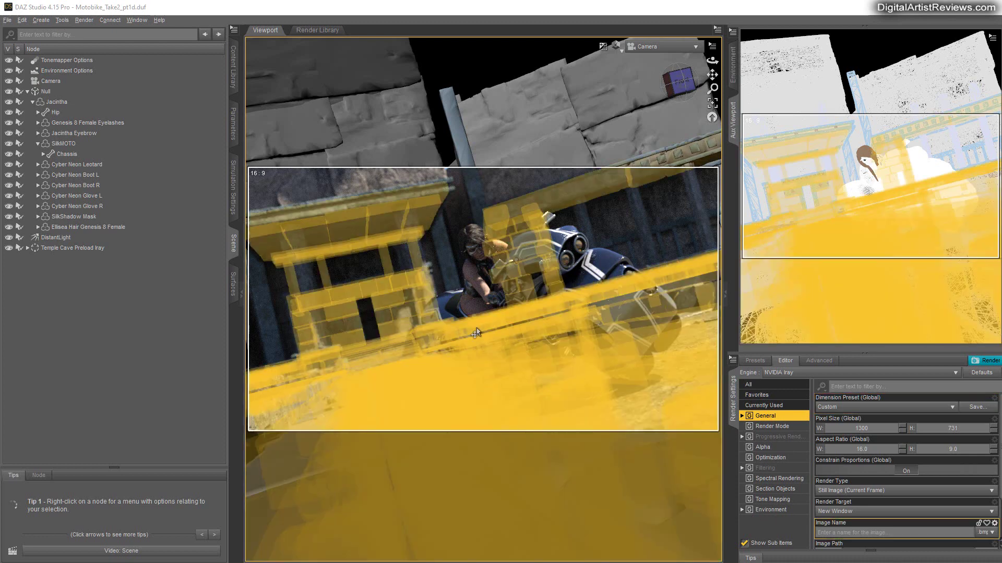
# - Review the environment render settings down to the Dome Rotation value
pyautogui.click(480, 347)
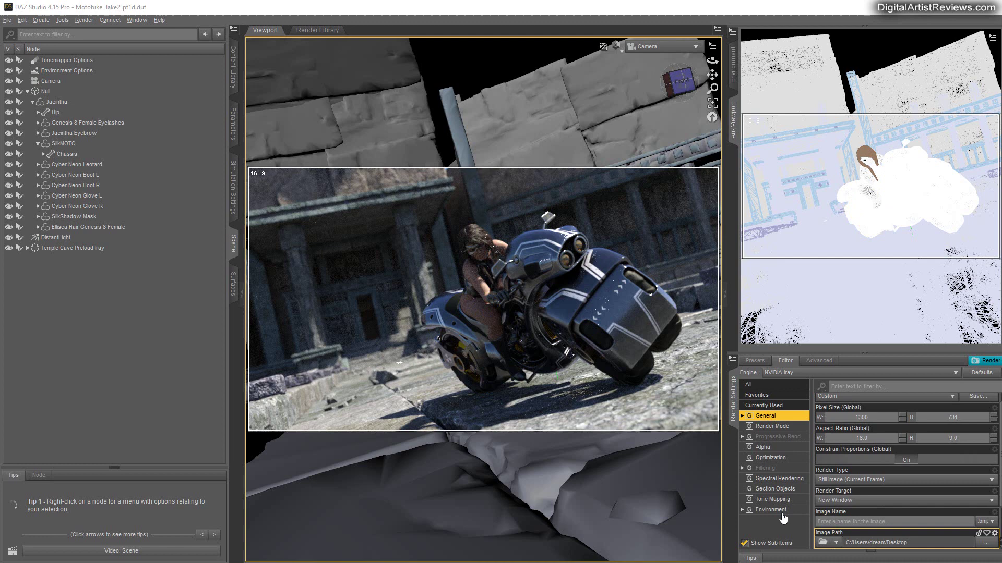
pyautogui.click(766, 511)
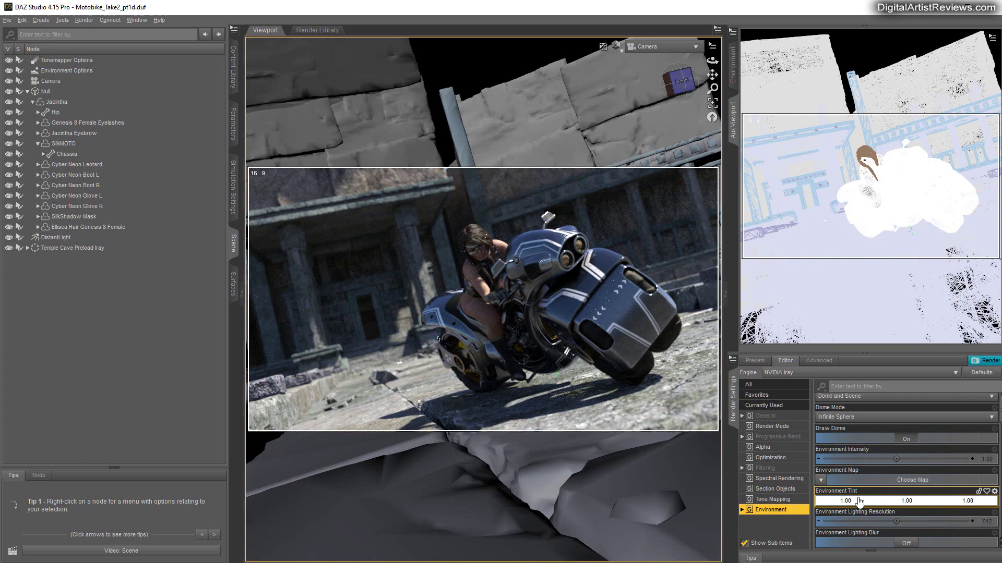
pyautogui.scroll(-6, 860, 496)
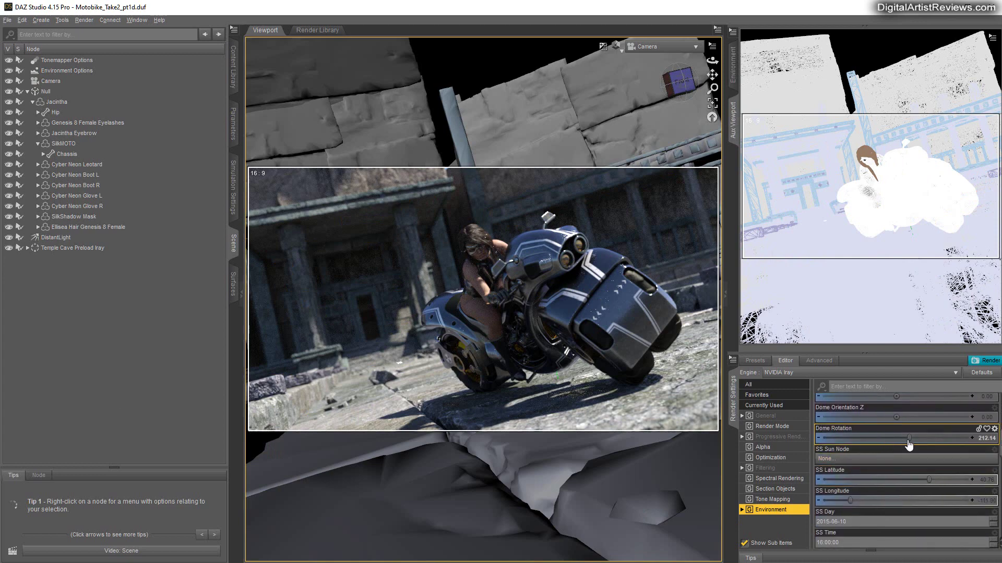
pyautogui.moveTo(904, 438); pyautogui.dragTo(941, 437)
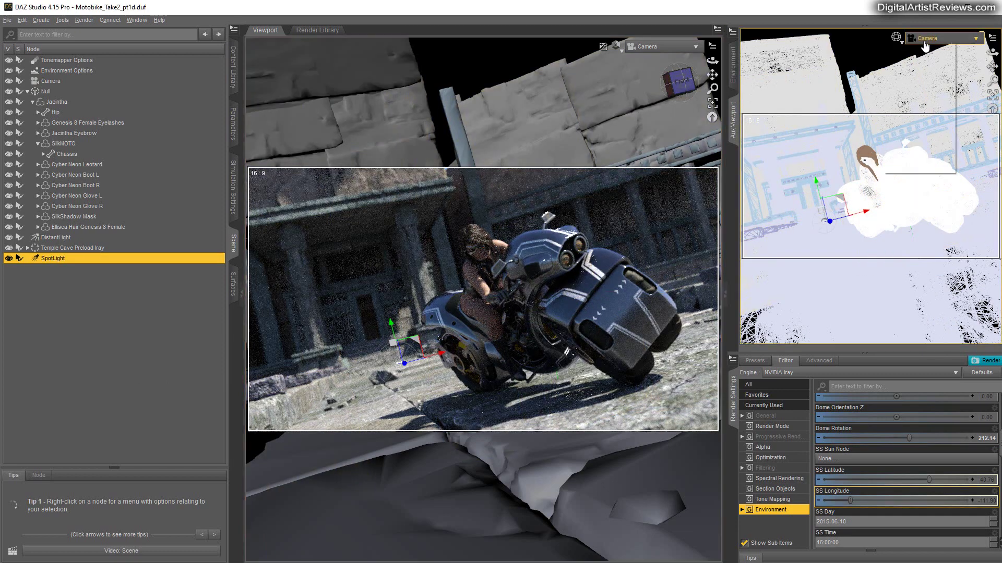
# - View the auxiliary viewport through the spotlight and reposition it to aim at the motorbike and rider
pyautogui.click(924, 46)
pyautogui.click(909, 155)
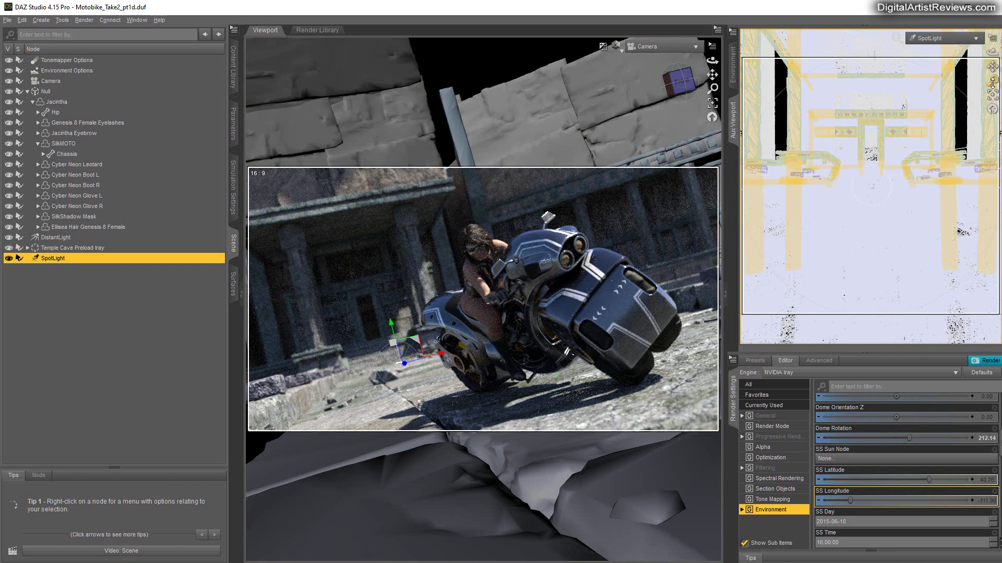
pyautogui.moveTo(992, 81); pyautogui.dragTo(953, 210)
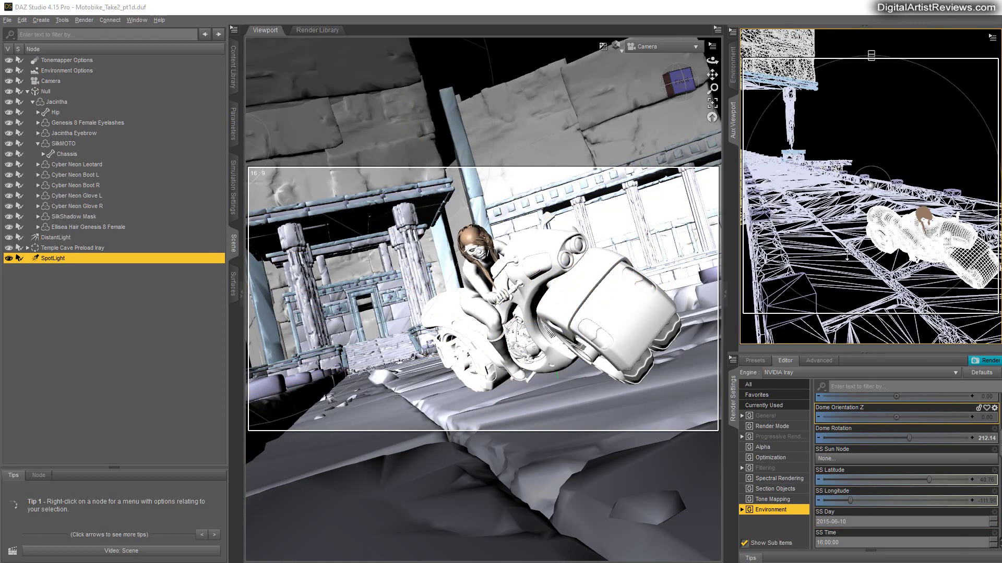
pyautogui.moveTo(983, 102)
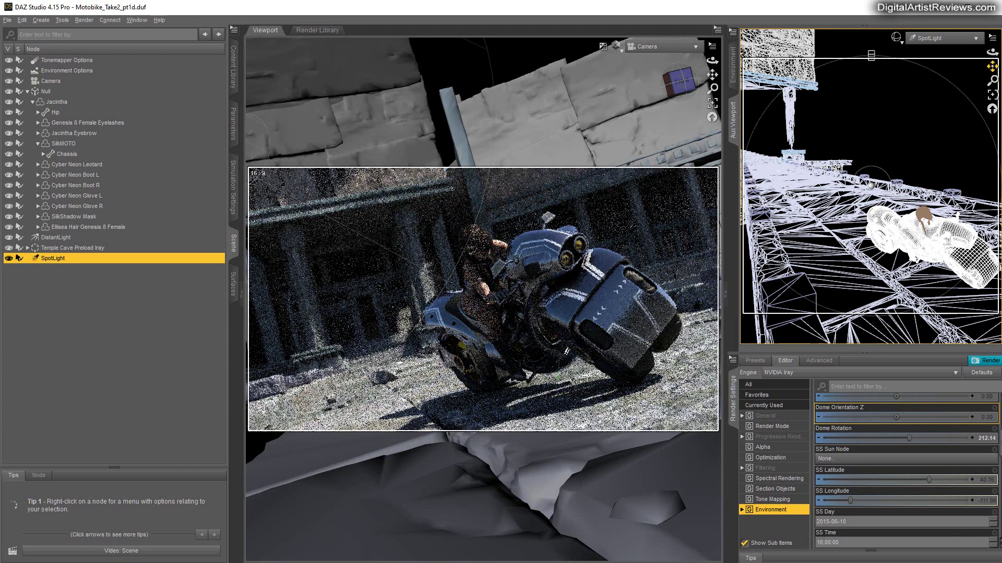
pyautogui.moveTo(992, 66); pyautogui.dragTo(989, 53)
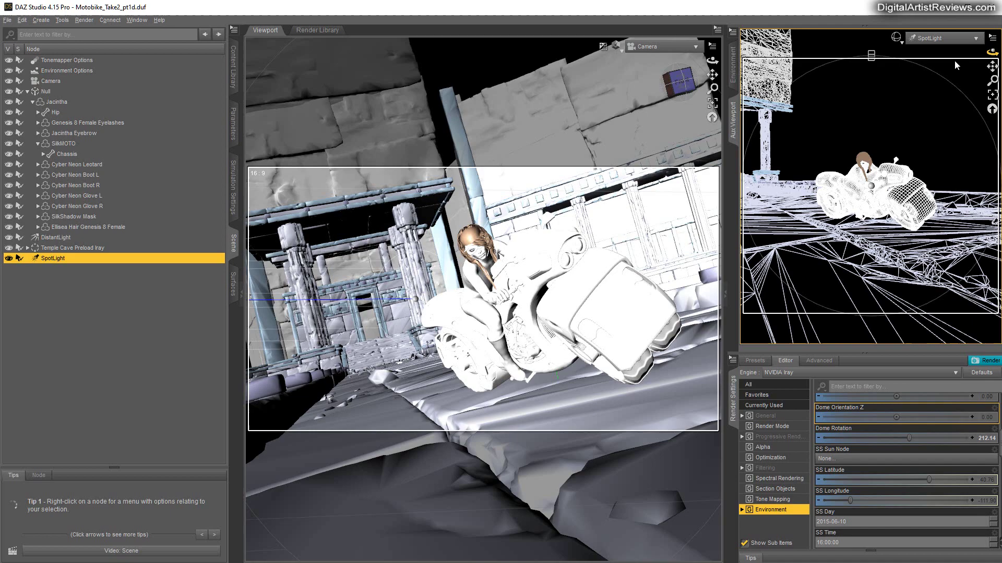
# - Set the spotlight's Shadow Type to Raytraced (Software Only) and its Light Geometry to Rectangle
pyautogui.click(232, 128)
pyautogui.click(31, 161)
pyautogui.click(106, 182)
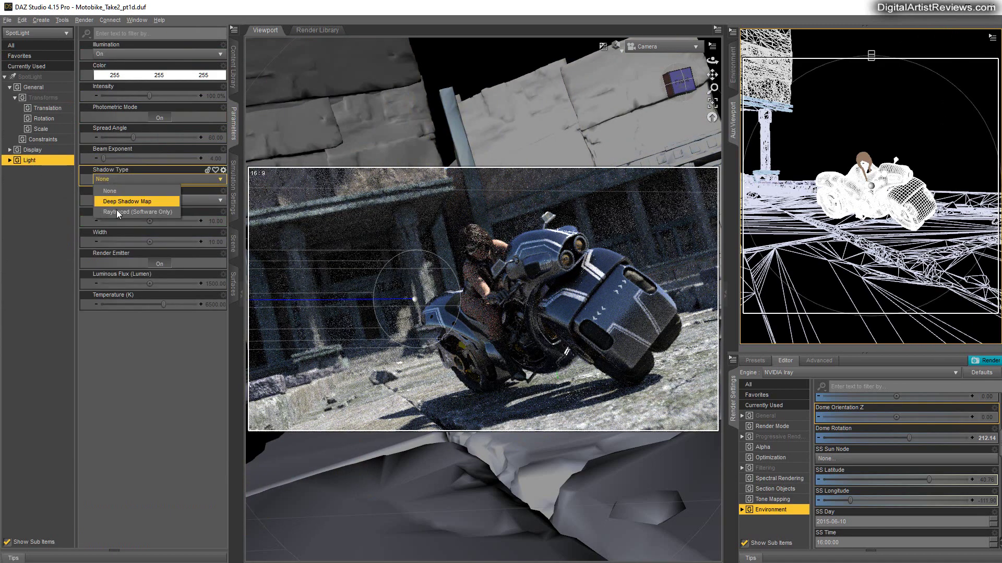
pyautogui.click(117, 210)
pyautogui.click(157, 201)
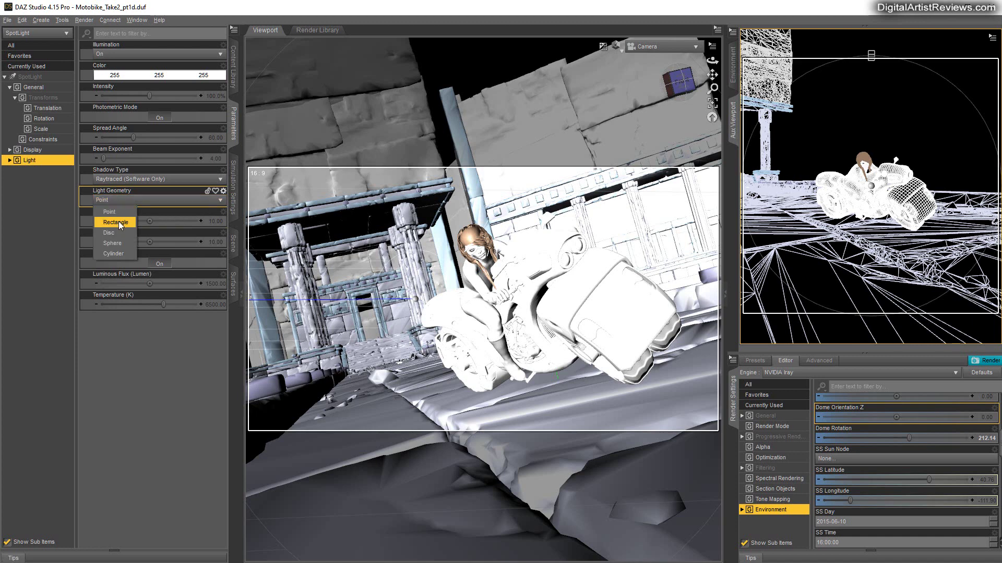
pyautogui.click(116, 223)
# - Set the rectangular spotlight's Height (Diameter) and Width to 100 each
pyautogui.click(214, 222)
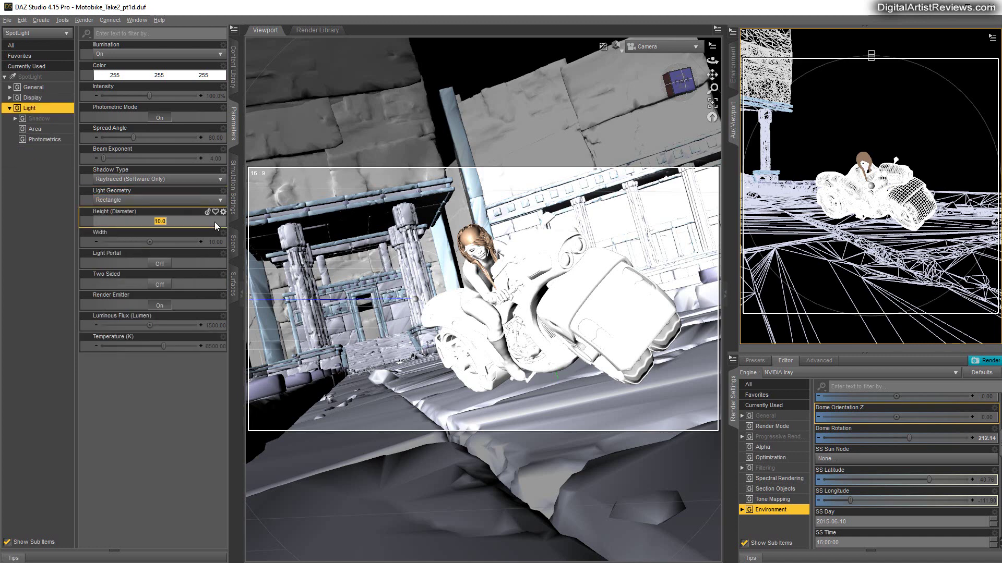
pyautogui.write('10.0')
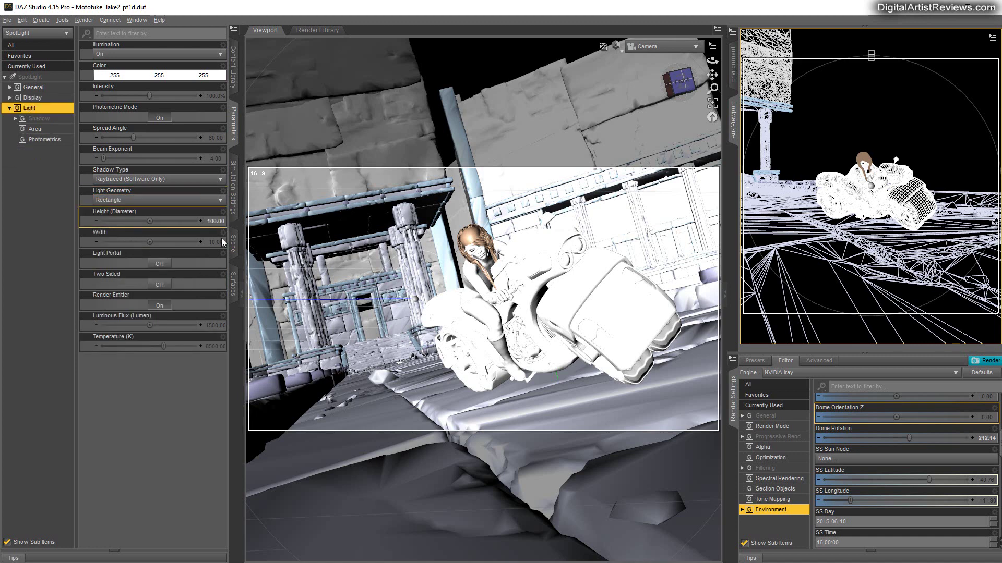
pyautogui.press('Tab')
pyautogui.write('100')
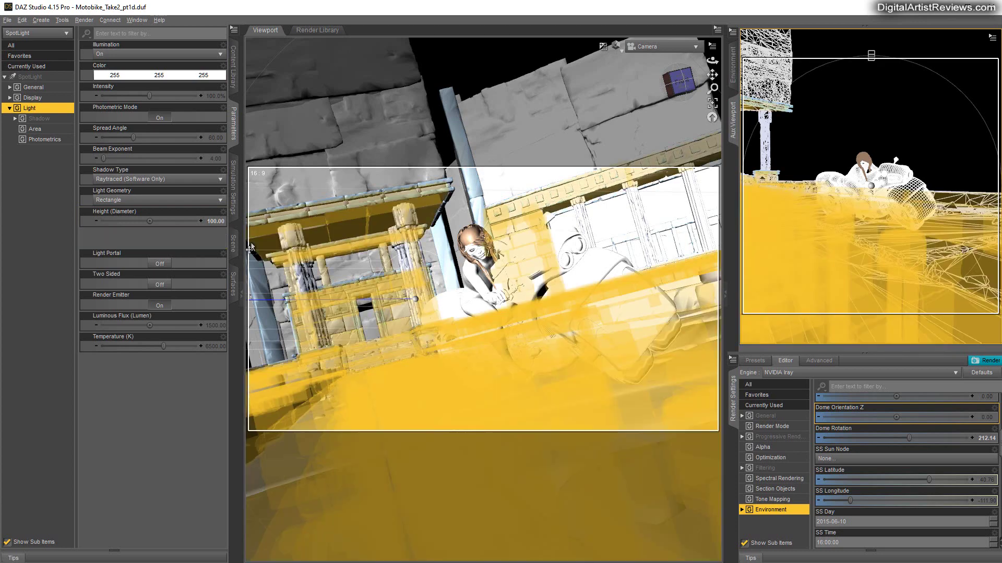
pyautogui.press('Return')
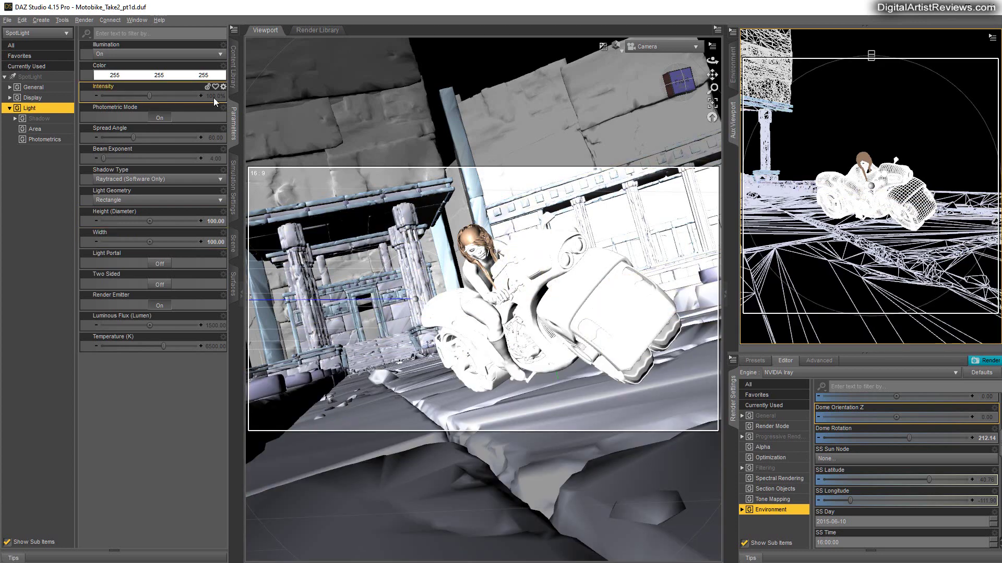
# - Set the spotlight's Luminous Flux to 150000 lumens and its Intensity to 80%
pyautogui.doubleClick(158, 325)
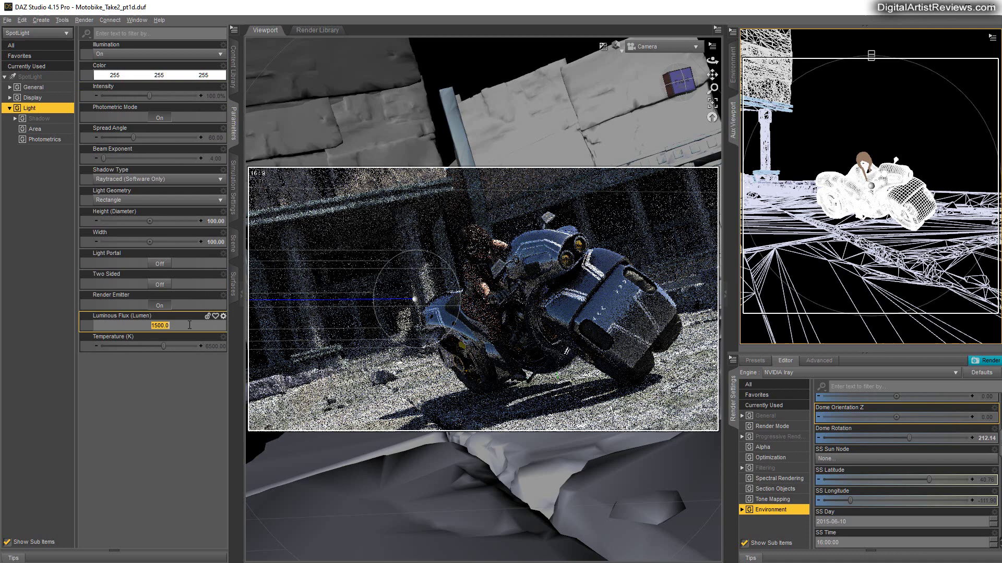
pyautogui.click(158, 325)
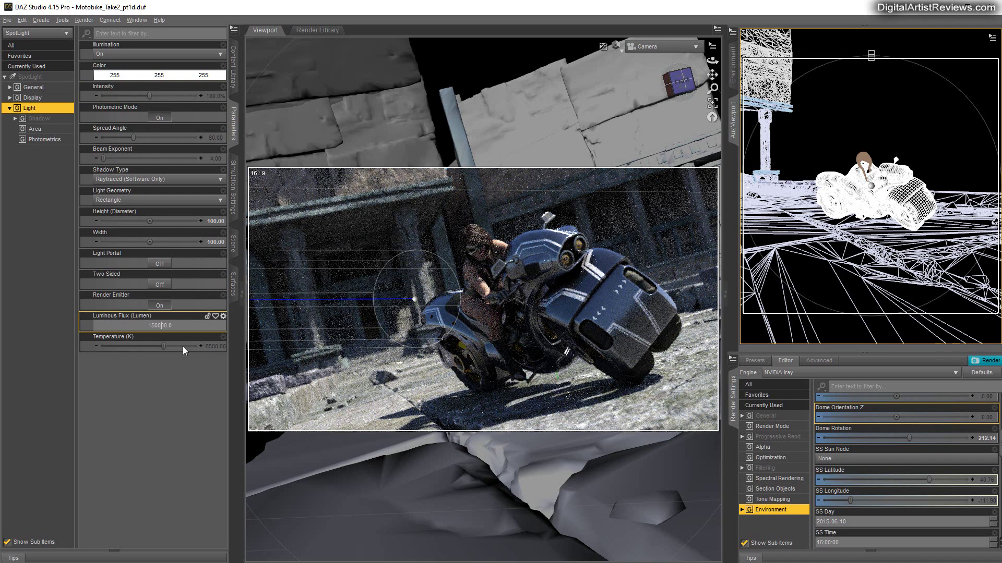
pyautogui.press('Return')
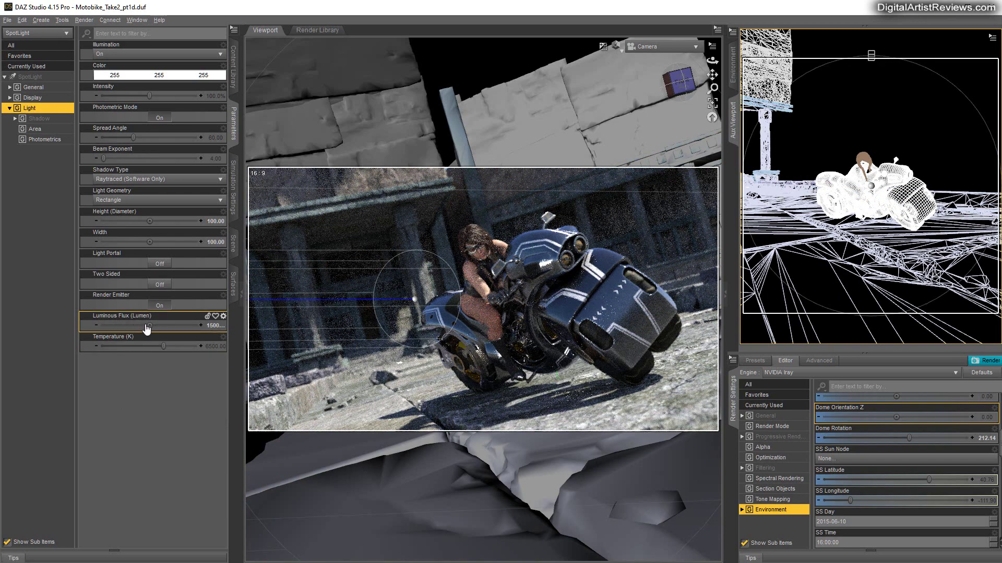
pyautogui.moveTo(147, 328)
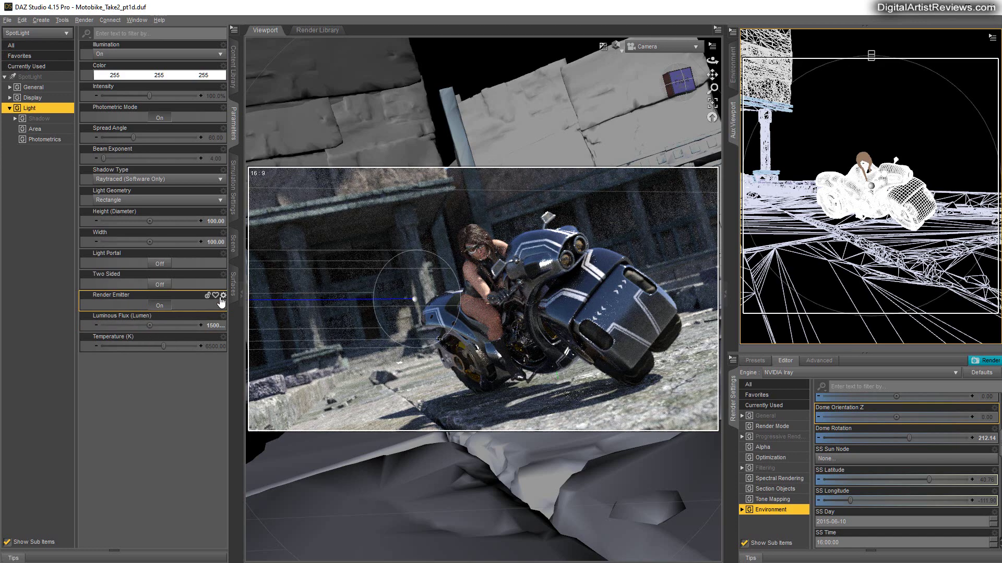
pyautogui.click(204, 93)
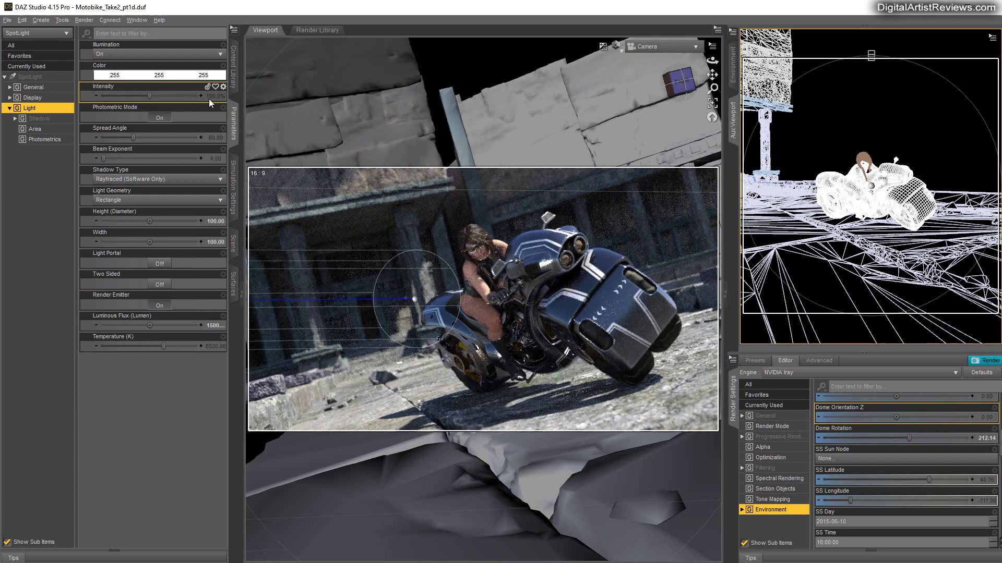
pyautogui.write('80')
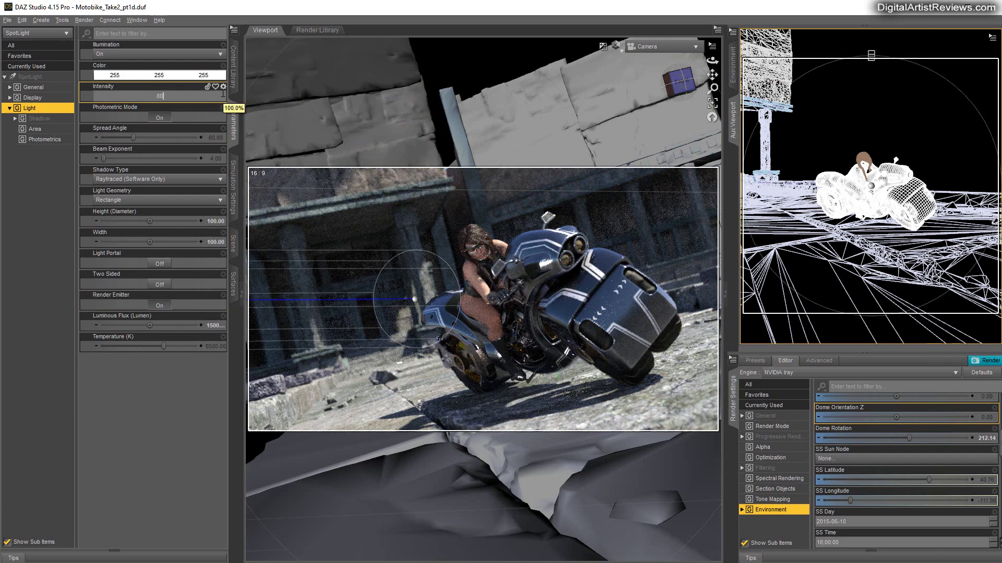
pyautogui.press('Return')
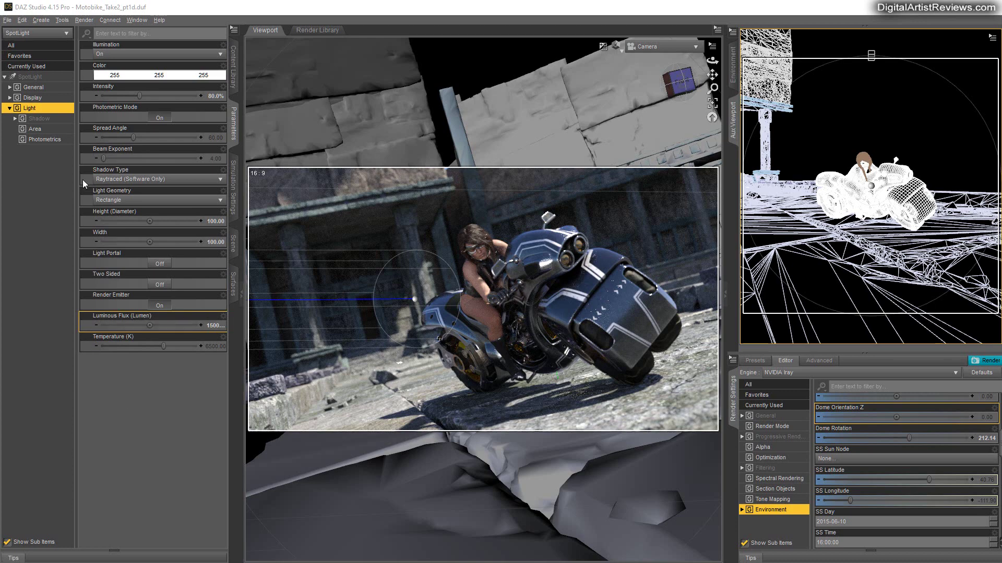
# - Create a second spotlight labelled SpotLight (2) with default settings and return to the scene's node list
pyautogui.click(41, 20)
pyautogui.click(48, 59)
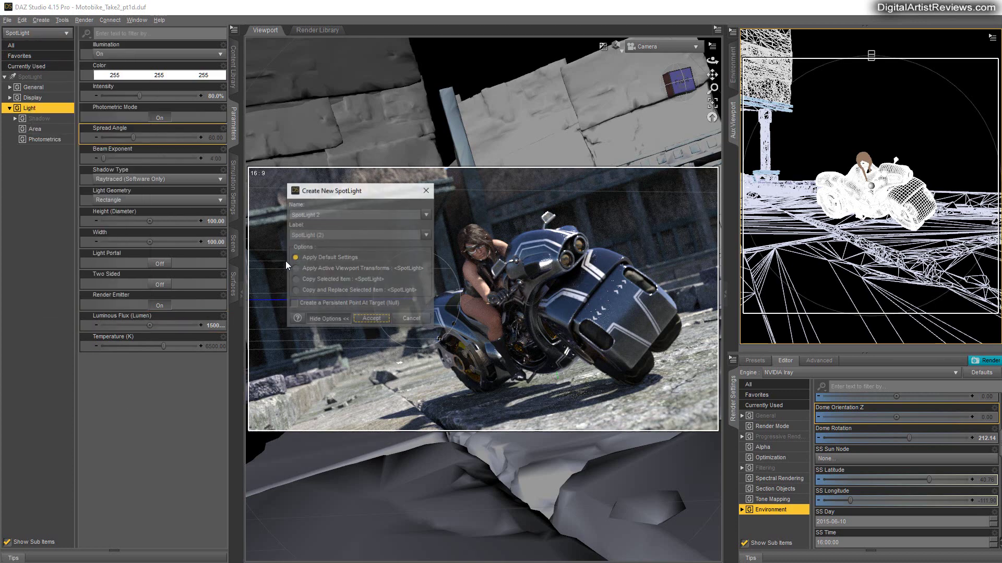
pyautogui.click(361, 318)
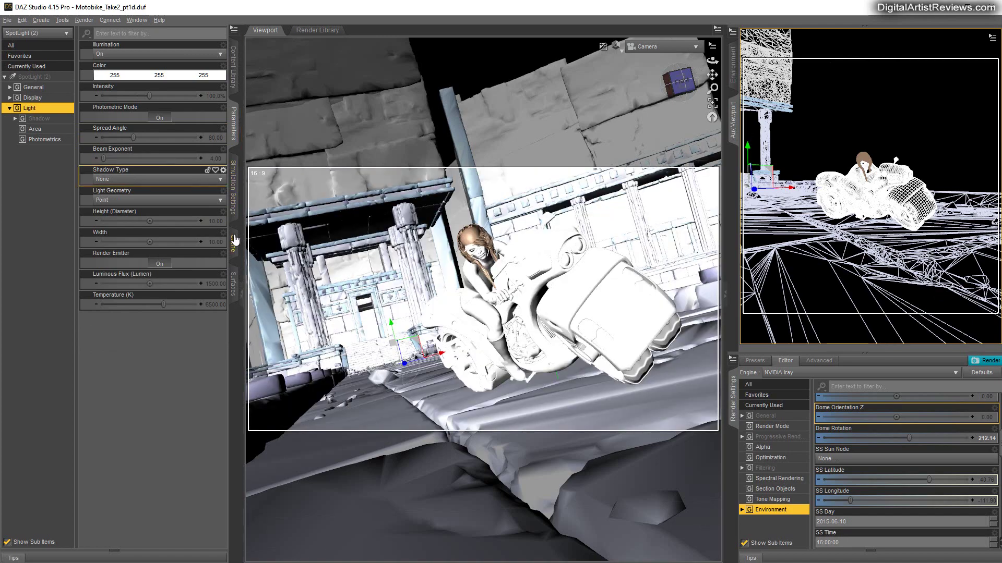
pyautogui.click(233, 243)
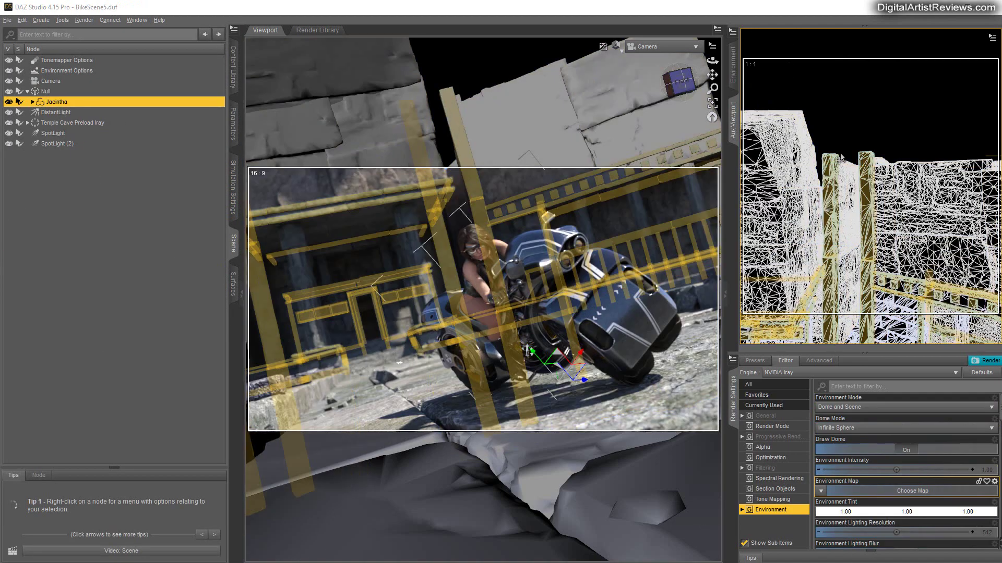
# - Reposition and angle SpotLight (2) around the temple walls while looking through the light itself
pyautogui.moveTo(994, 65); pyautogui.dragTo(993, 83)
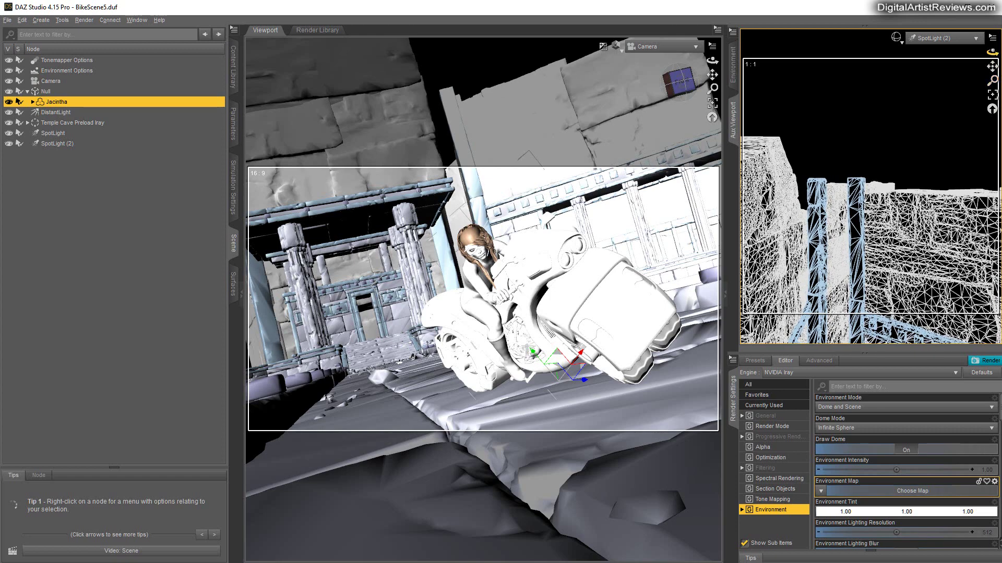
pyautogui.moveTo(992, 52); pyautogui.dragTo(990, 53)
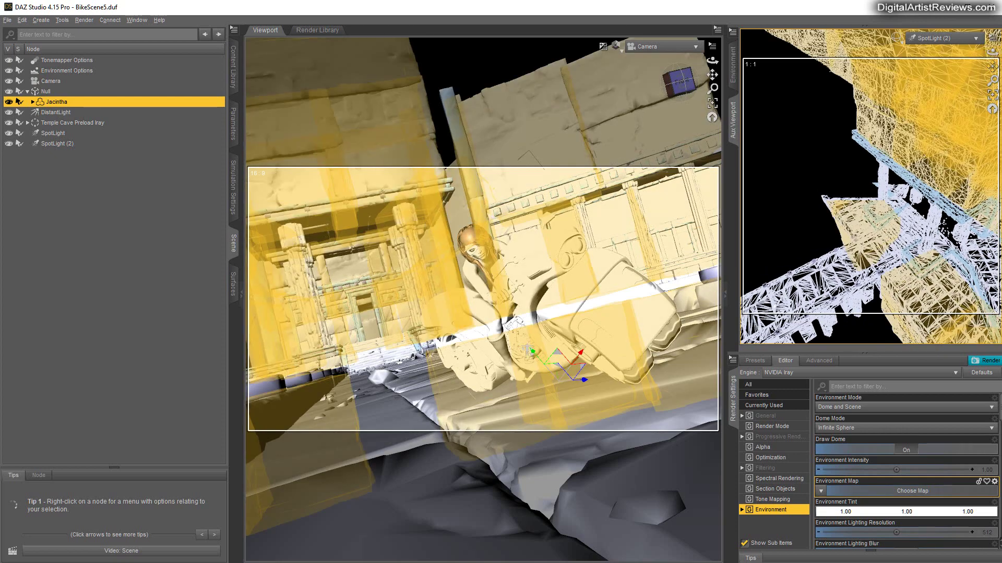
pyautogui.moveTo(991, 66); pyautogui.dragTo(994, 41)
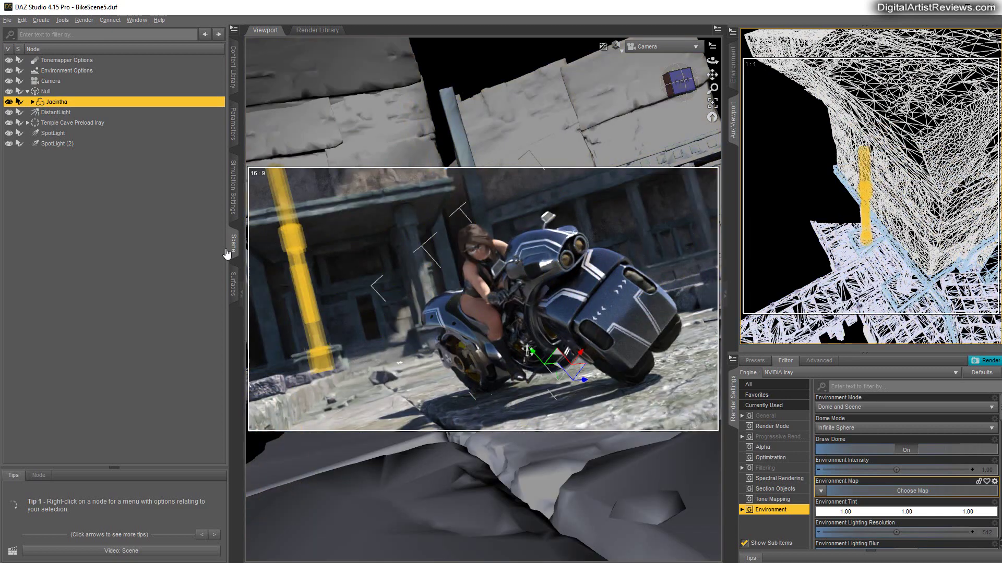
# - Select SpotLight (2) and narrow its Spread Angle to 15.48
pyautogui.click(57, 144)
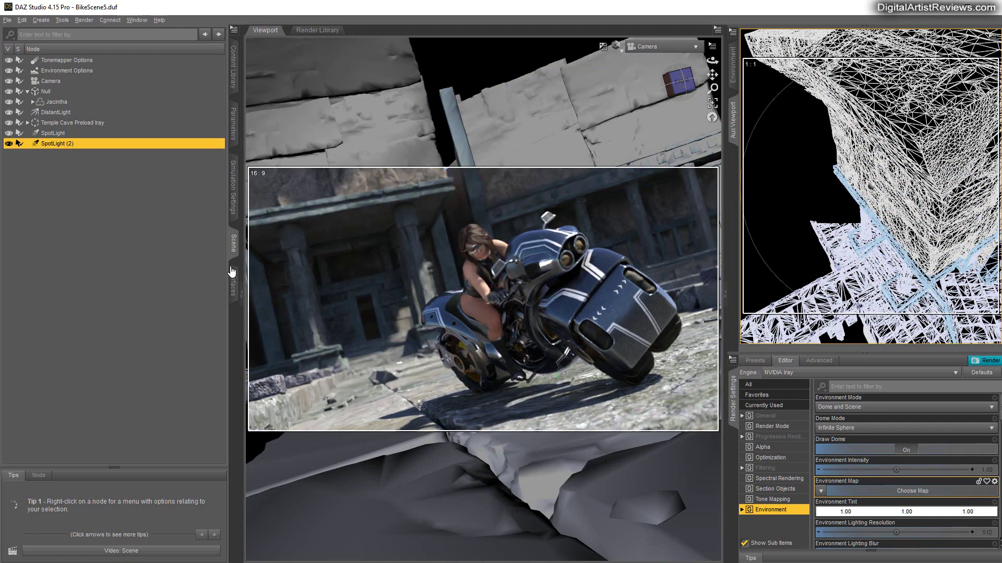
pyautogui.click(234, 124)
pyautogui.click(35, 160)
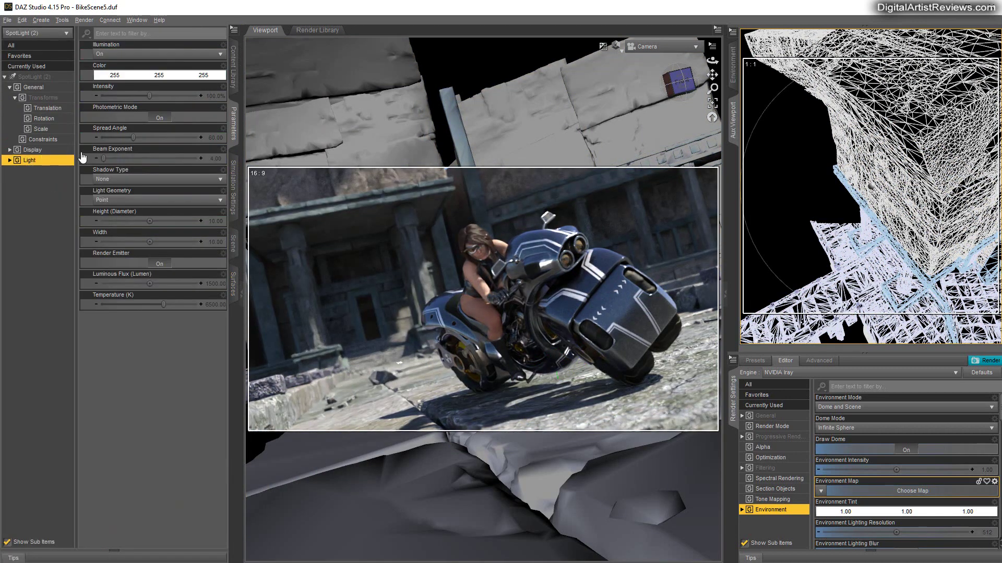
pyautogui.moveTo(132, 138); pyautogui.dragTo(109, 134)
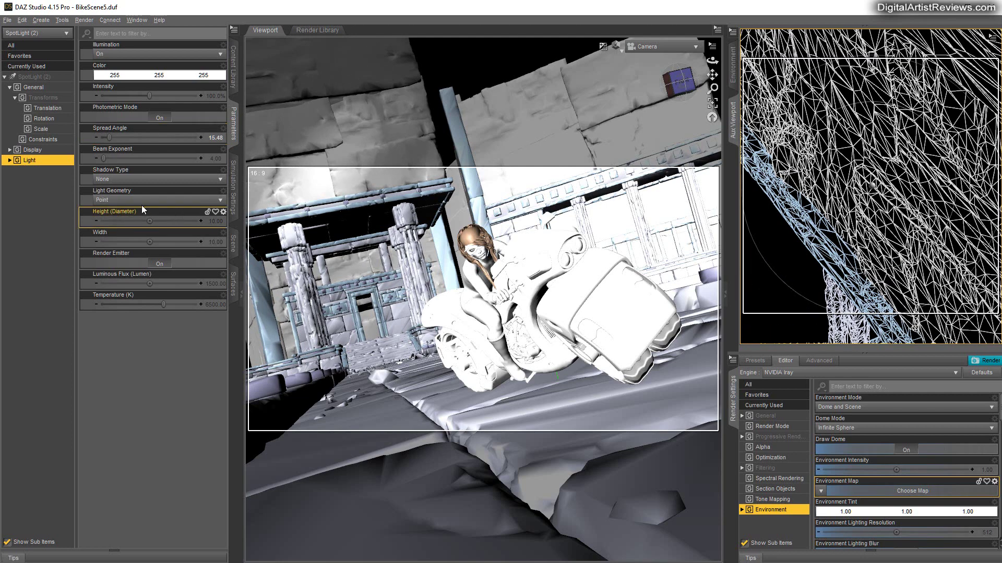
# - Give SpotLight (2) a Rectangle Light Geometry and the Raytraced (Software Only) Shadow Type
pyautogui.click(123, 201)
pyautogui.click(109, 224)
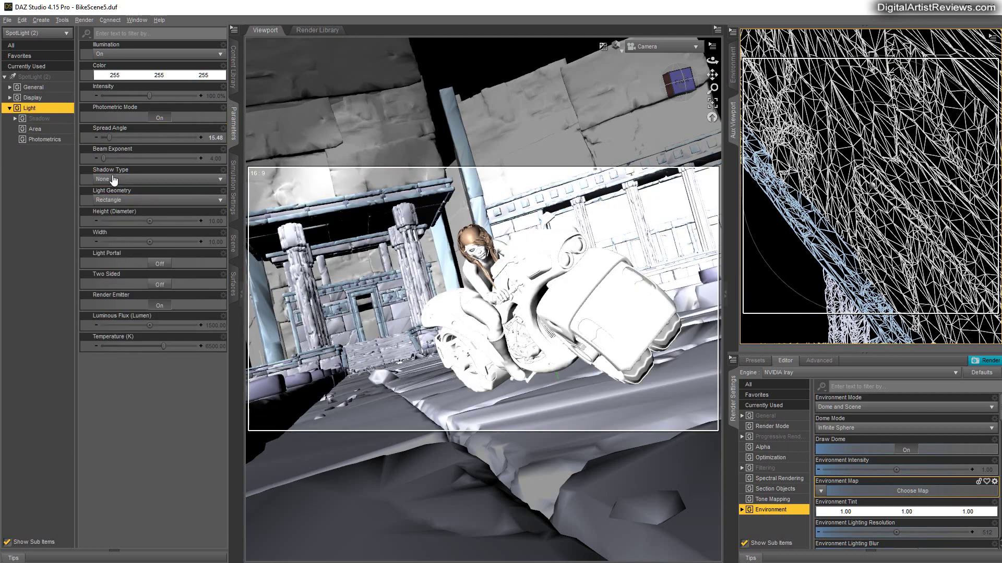
pyautogui.click(110, 178)
pyautogui.click(107, 211)
pyautogui.doubleClick(211, 220)
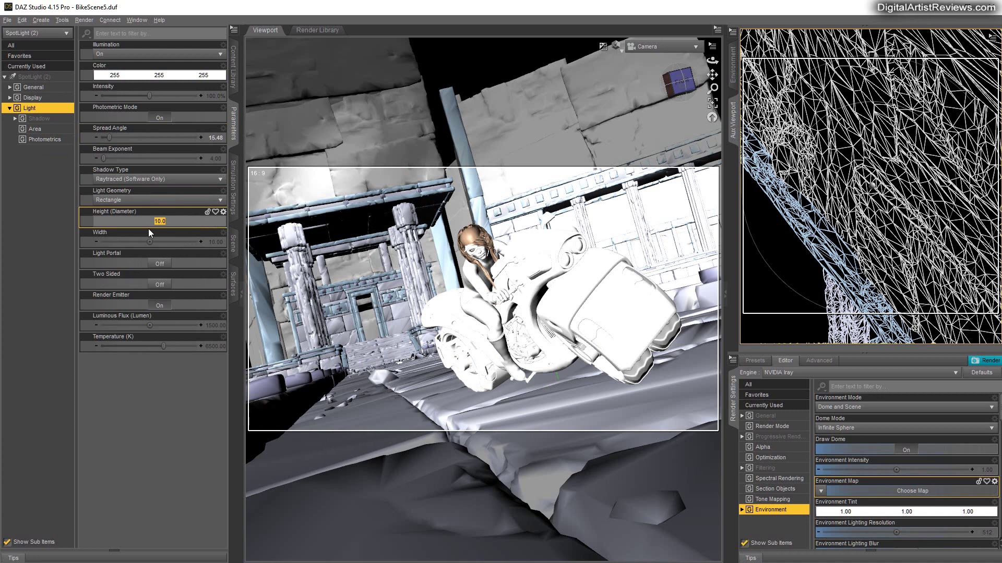
# - Increase the Luminous Flux of SpotLight (2) to make it emit a stronger light
pyautogui.doubleClick(210, 324)
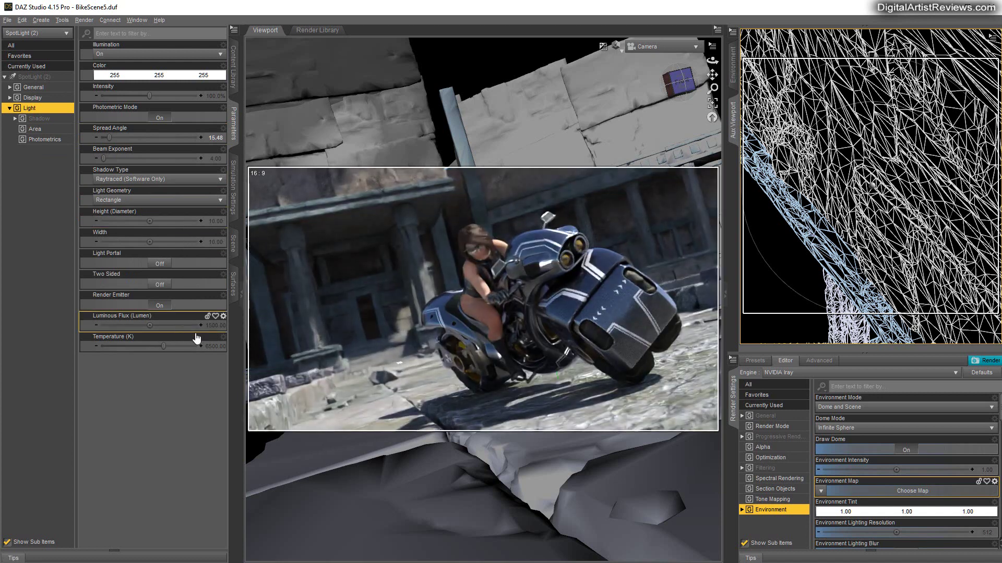
pyautogui.click(162, 326)
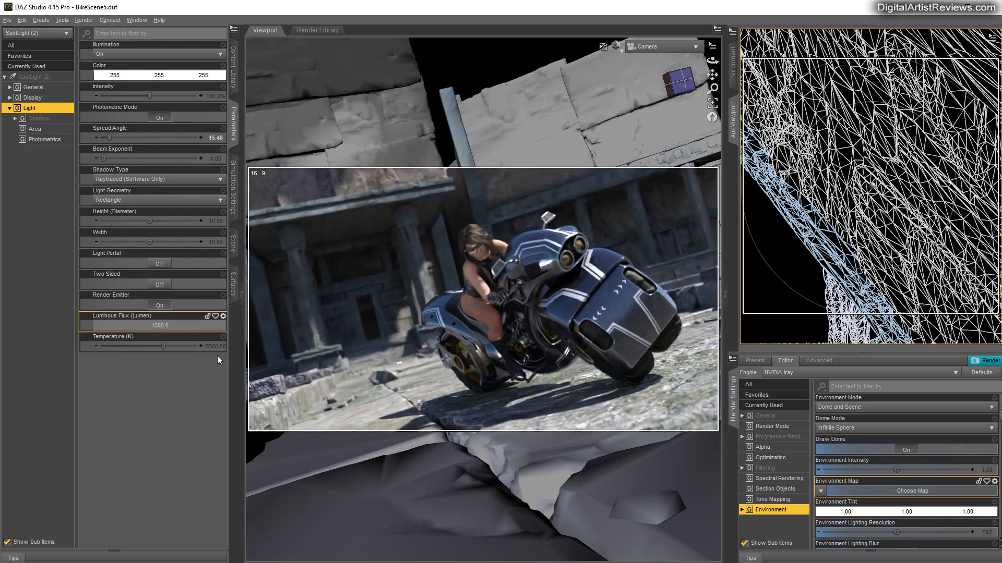
pyautogui.write('0')
pyautogui.press('Return')
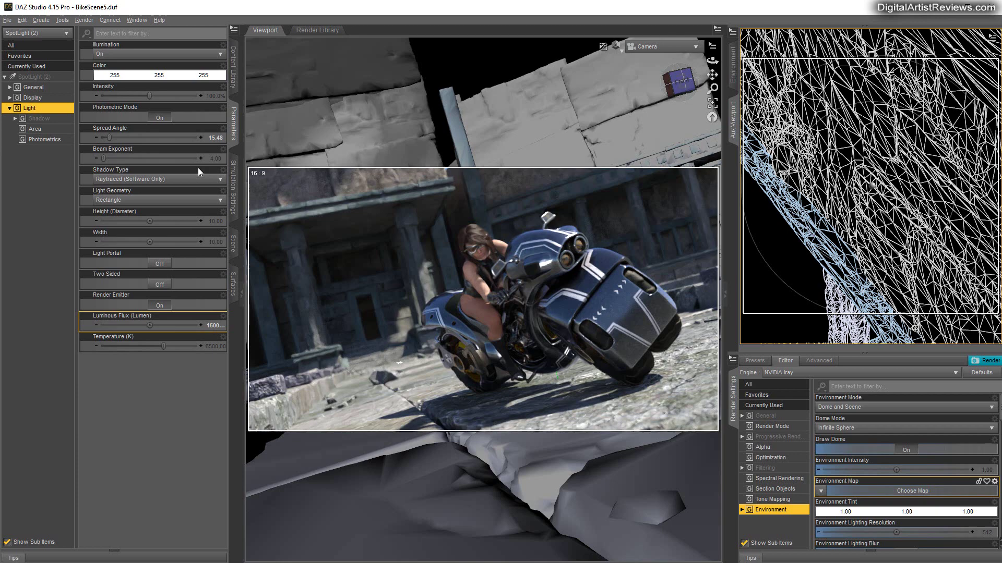
# - Set the Intensity of SpotLight (2) to 200%
pyautogui.click(212, 99)
pyautogui.write('200')
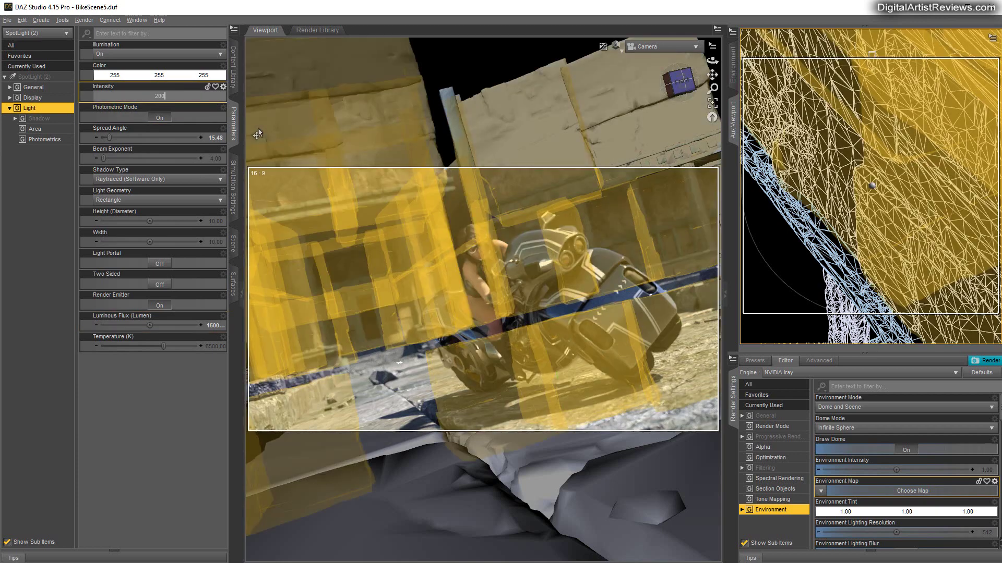
pyautogui.press('Return')
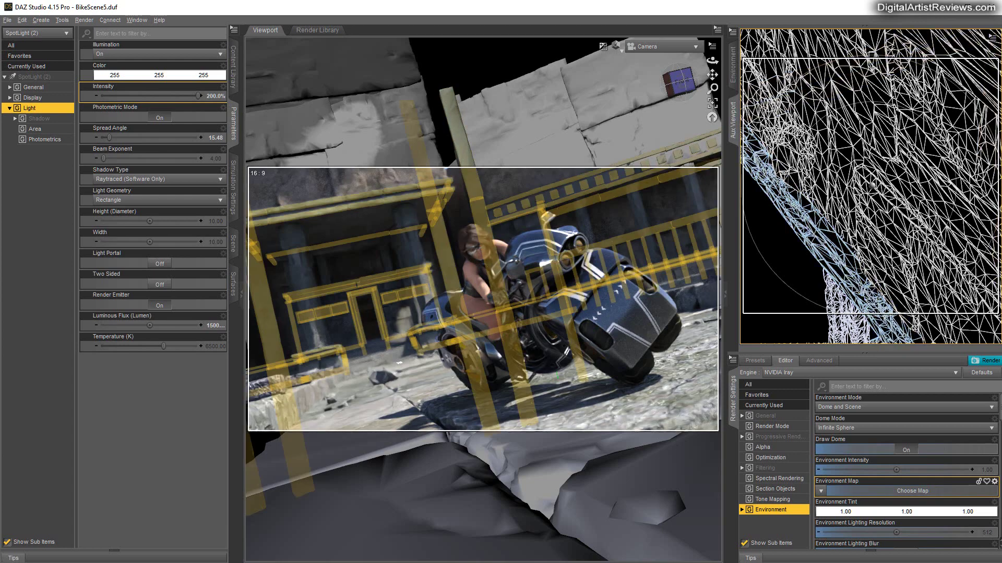
# - Move and rotate SpotLight (2) while looking through it, aiming it at the column in front of the temple
pyautogui.moveTo(989, 66)
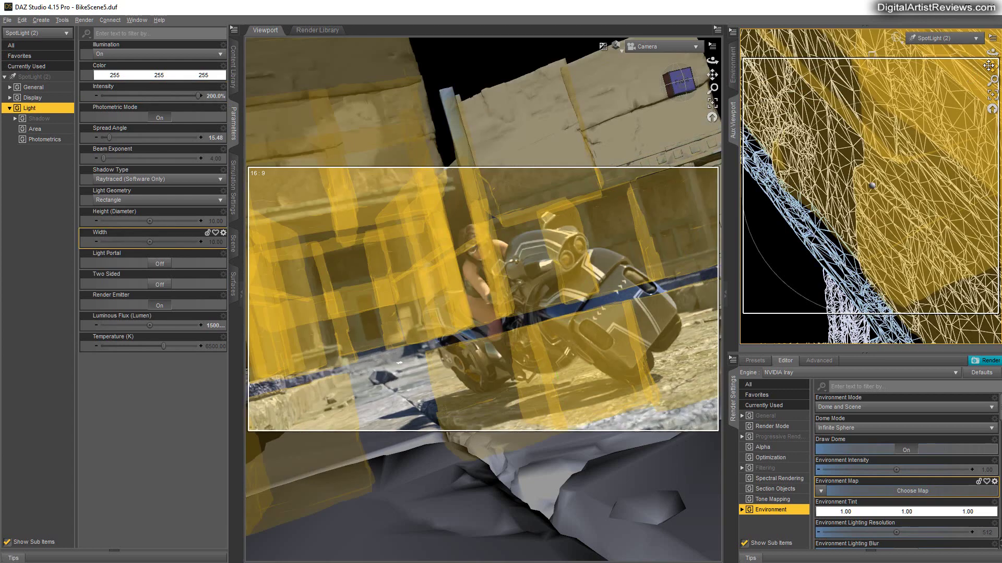
pyautogui.moveTo(989, 65); pyautogui.dragTo(1001, 31)
pyautogui.moveTo(940, 49); pyautogui.dragTo(922, 43)
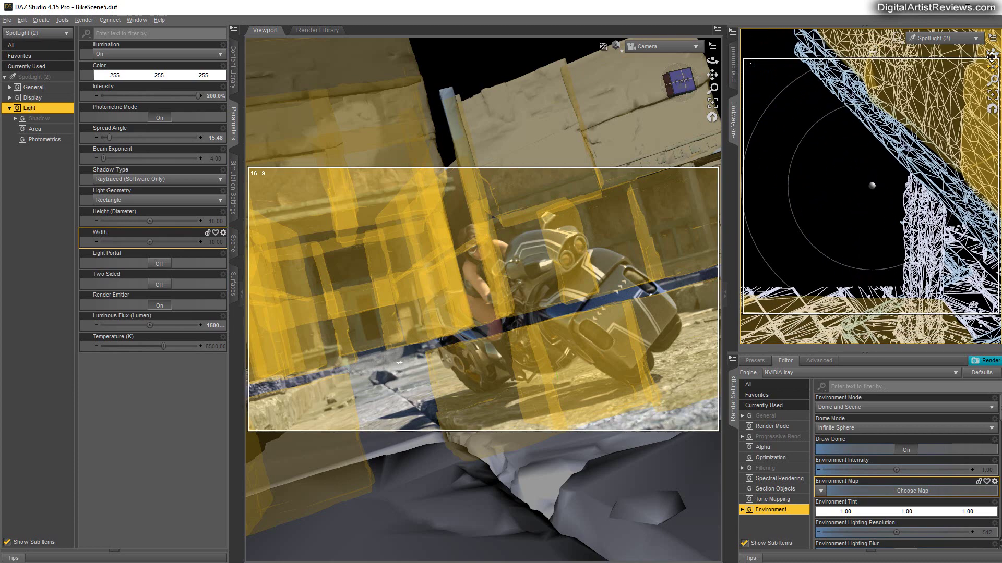
pyautogui.moveTo(992, 52); pyautogui.dragTo(968, 33)
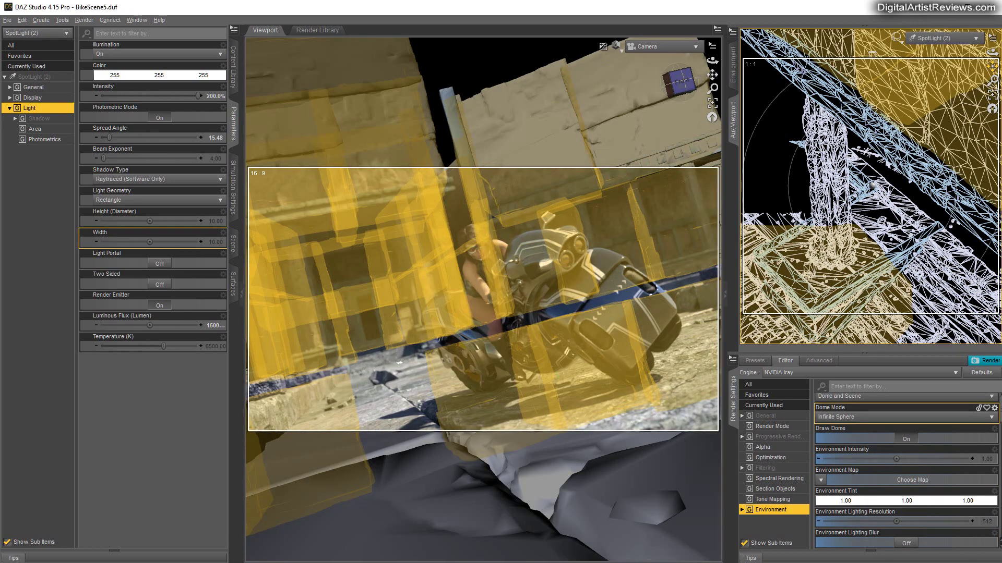
pyautogui.moveTo(992, 66)
pyautogui.mouseDown()
pyautogui.moveTo(1001, 49)
pyautogui.moveTo(994, 64)
pyautogui.moveTo(1001, 58)
pyautogui.mouseUp()
pyautogui.moveTo(986, 103); pyautogui.dragTo(987, 107)
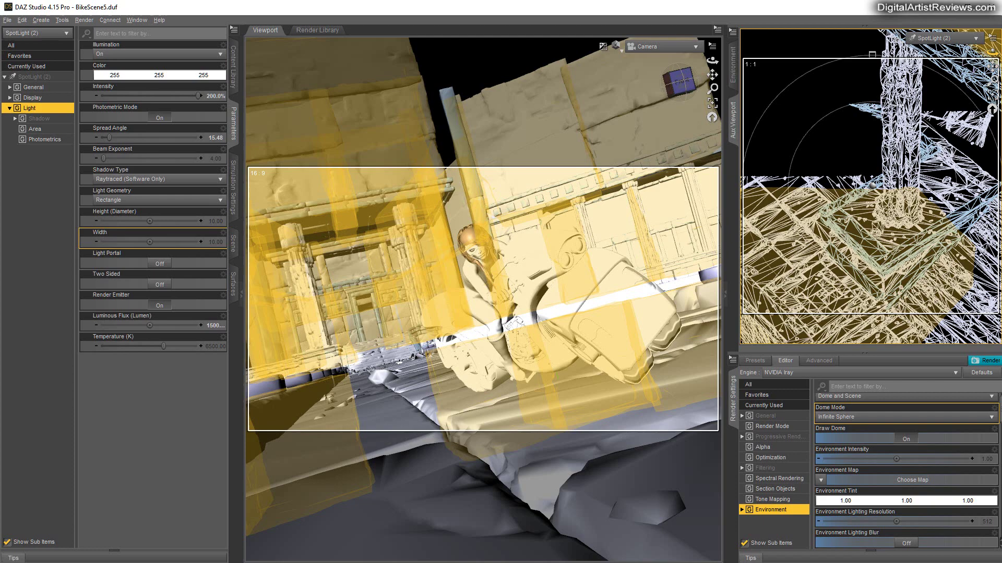
pyautogui.moveTo(992, 52)
pyautogui.mouseDown()
pyautogui.moveTo(984, 60)
pyautogui.moveTo(992, 52)
pyautogui.mouseUp()
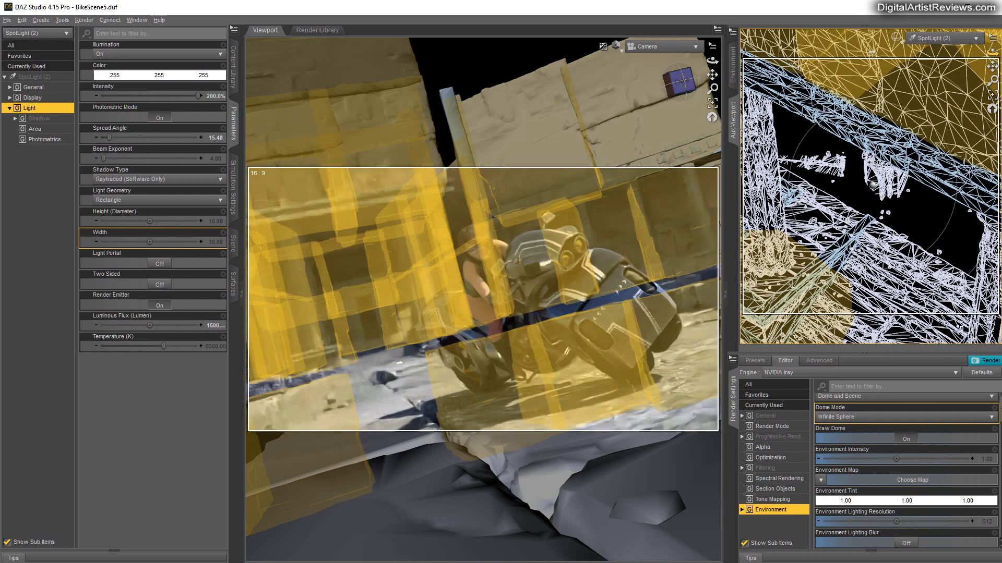
pyautogui.moveTo(993, 52); pyautogui.dragTo(992, 52)
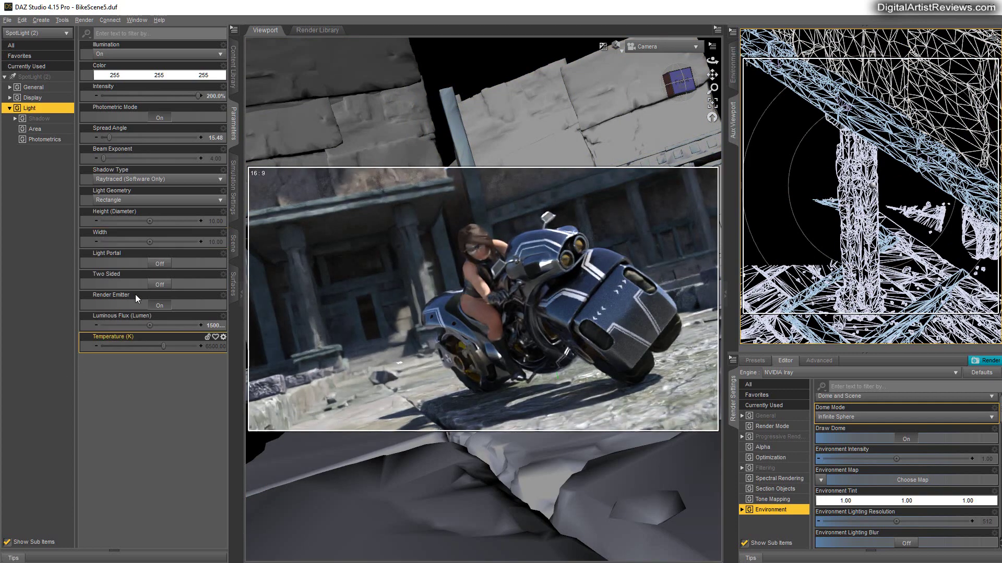
# - Try raising the Luminous Flux of SpotLight (2) to 3500000 lumens
pyautogui.click(208, 323)
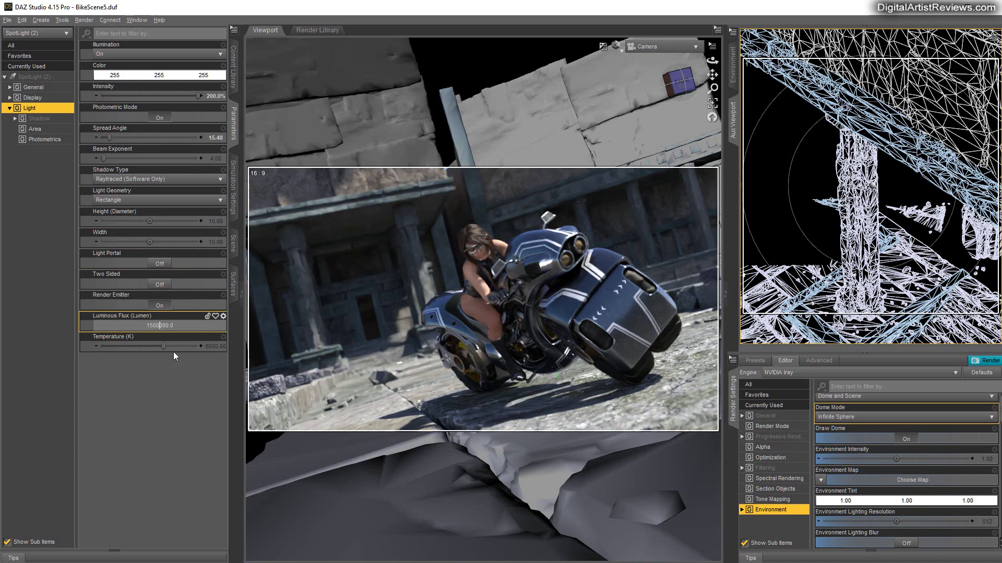
pyautogui.press('Return')
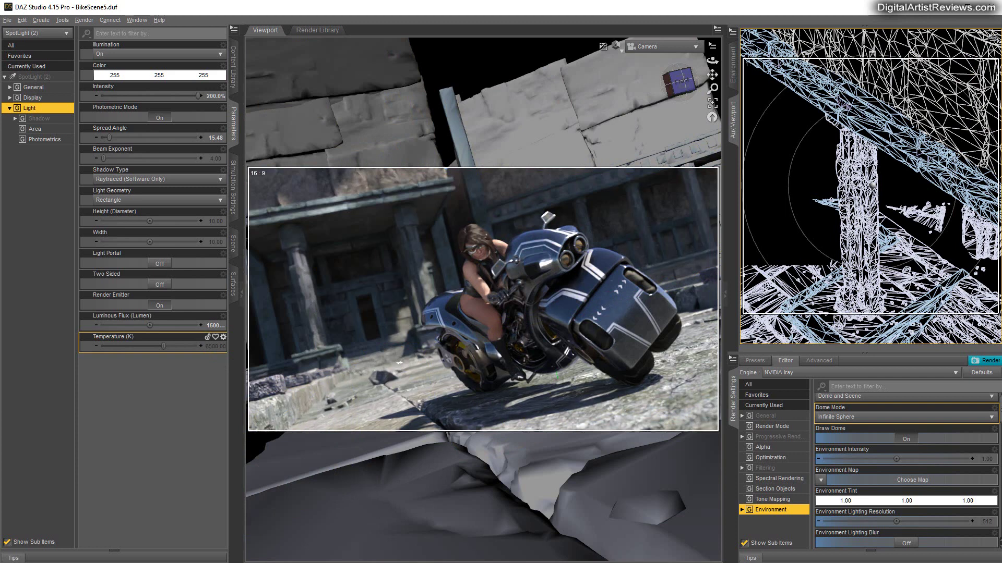
pyautogui.click(202, 326)
pyautogui.click(150, 325)
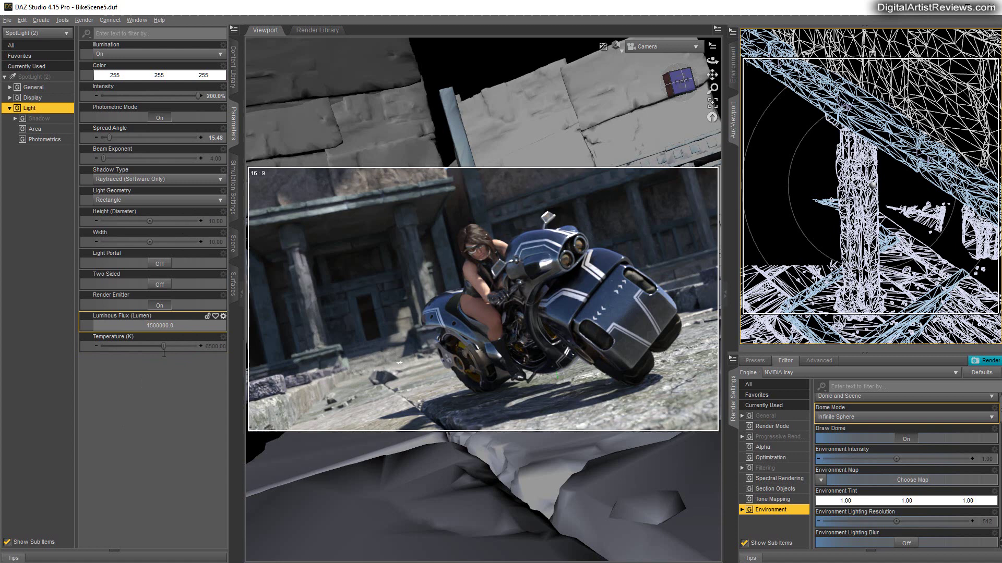
pyautogui.press('Return')
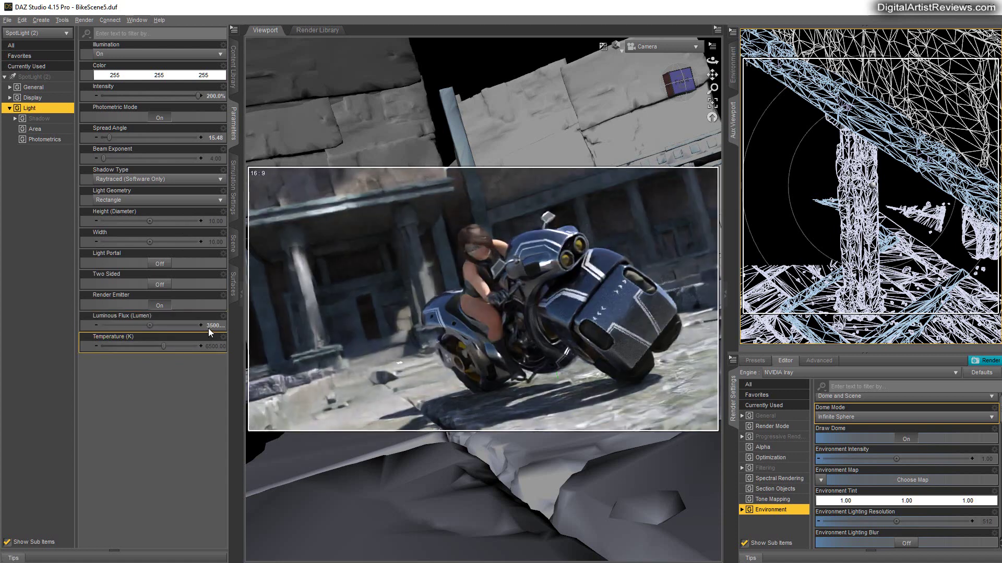
# - Set the Luminous Flux of SpotLight (2) to 2500000 lumens
pyautogui.click(211, 324)
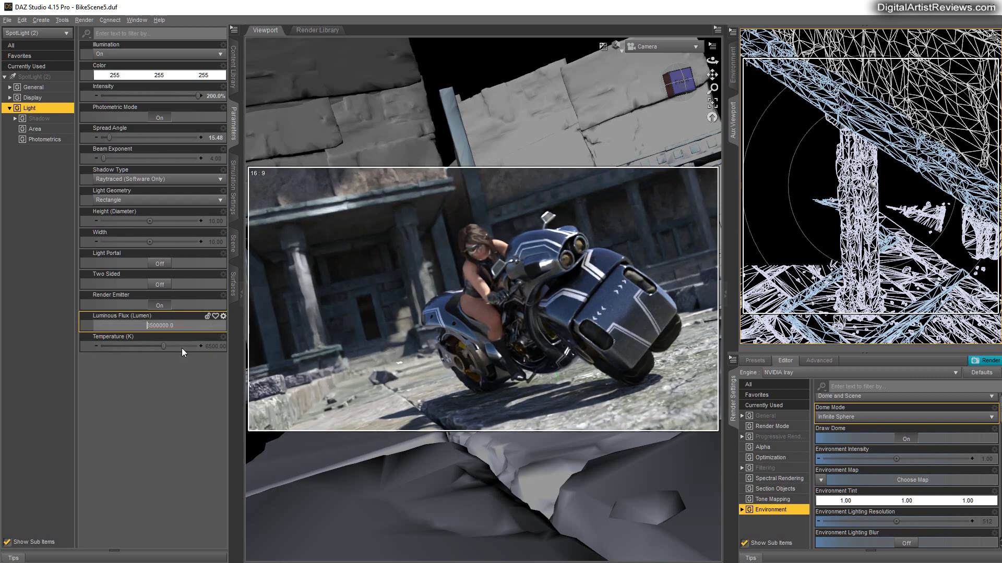
pyautogui.press('BackSpace')
pyautogui.write('2')
pyautogui.press('Return')
# - Give SpotLight (2) a warm cream light color of 255, 239, 207
pyautogui.click(150, 79)
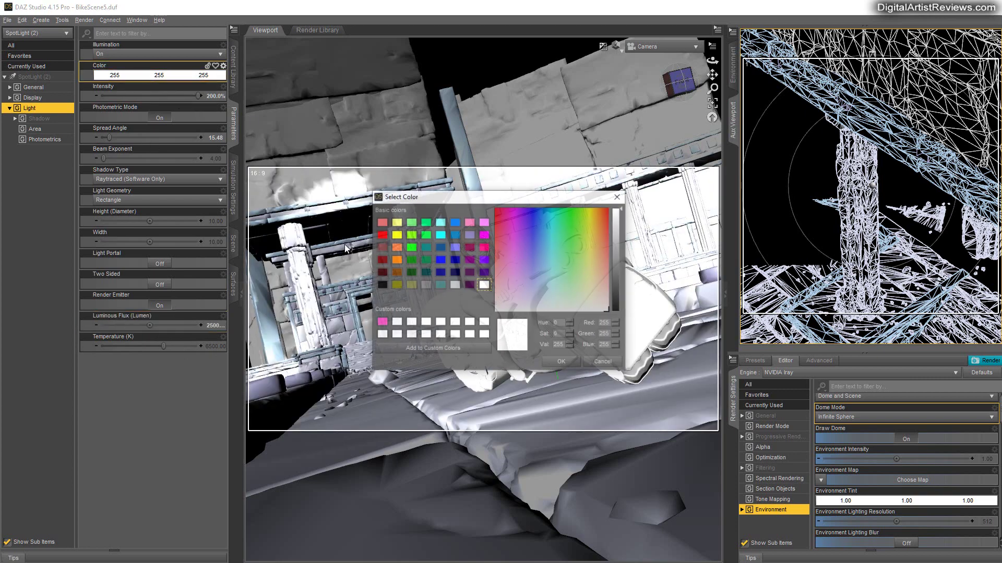
pyautogui.click(596, 292)
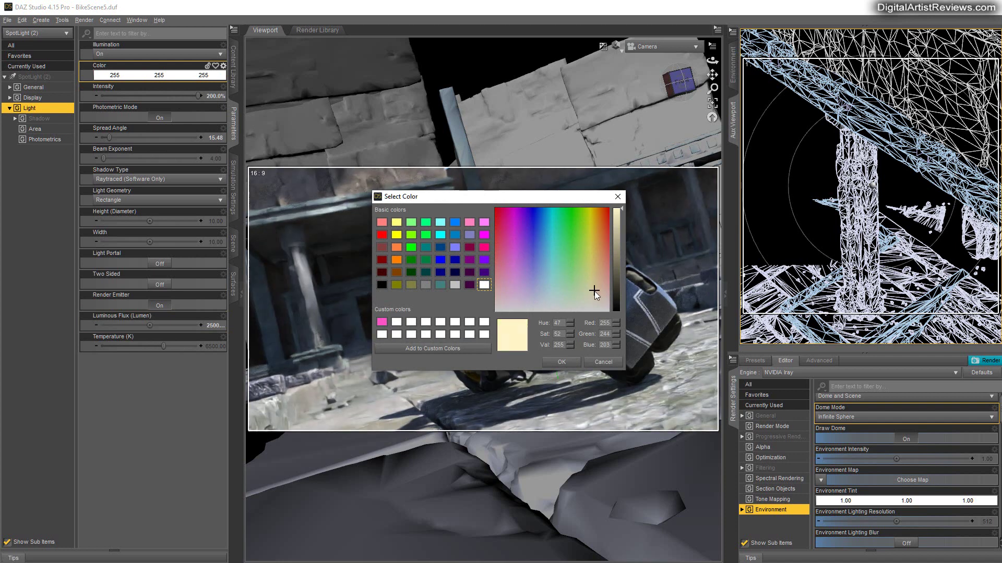
pyautogui.click(569, 362)
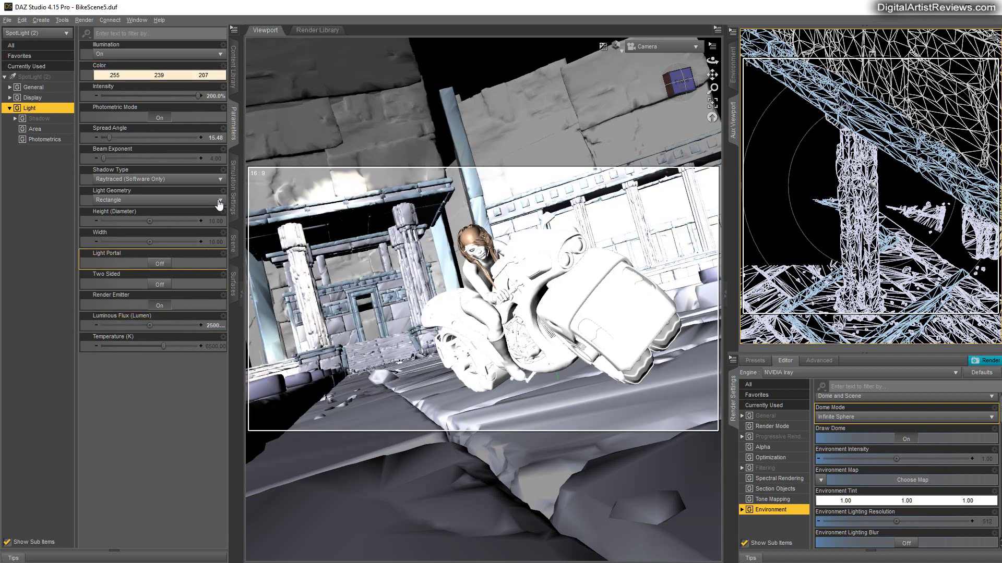
# - Hide SpotLight (2) in the scene and show it again to compare its effect on the temple columns
pyautogui.click(234, 244)
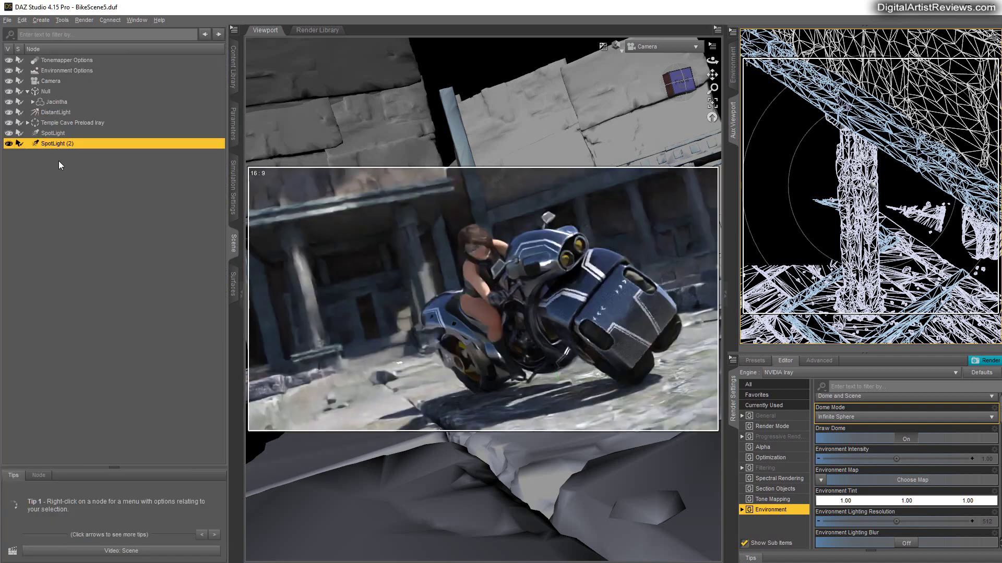
pyautogui.click(8, 143)
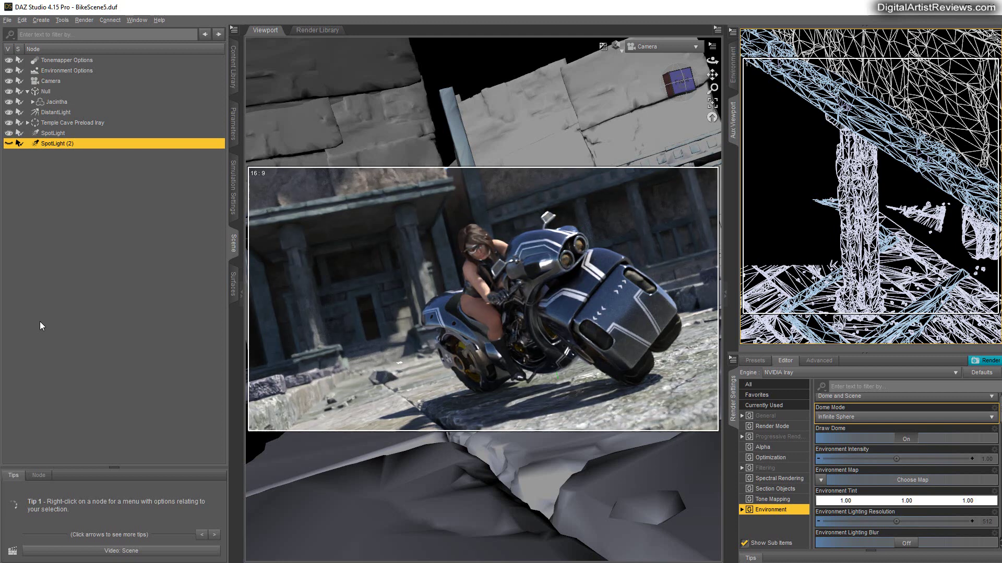
pyautogui.click(9, 144)
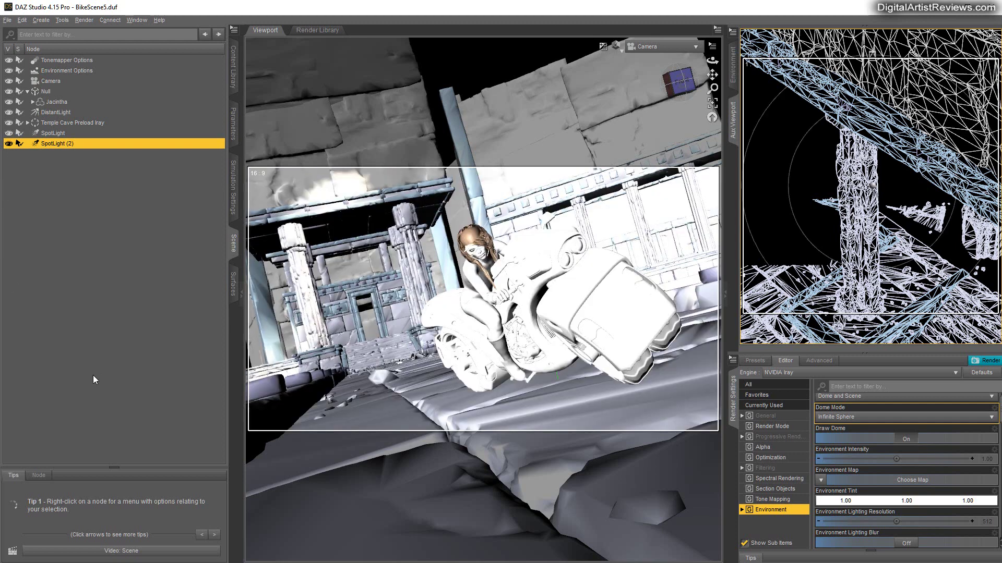